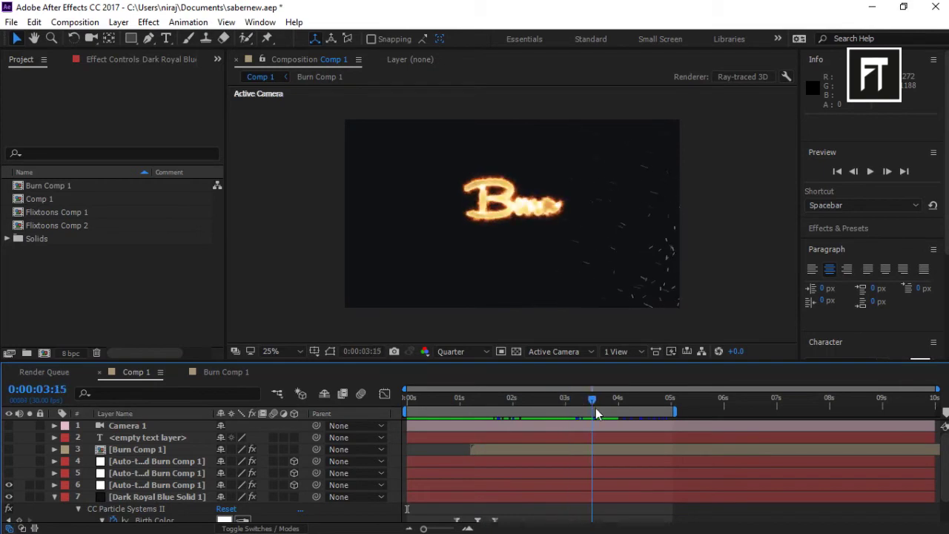
# - Pre-render Comp 1 to Comp 1.avi through the Render Queue, then bring up Documents
pyautogui.click(126, 24)
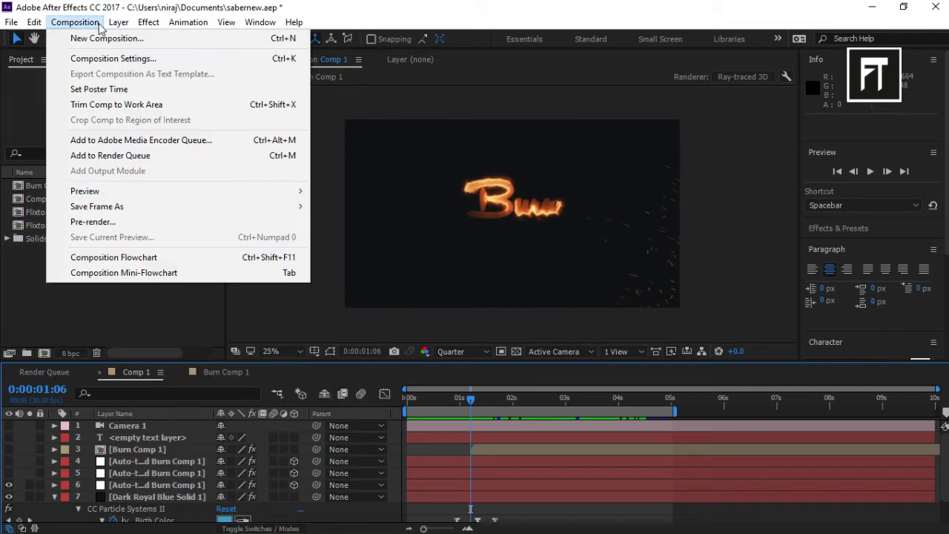
pyautogui.click(107, 223)
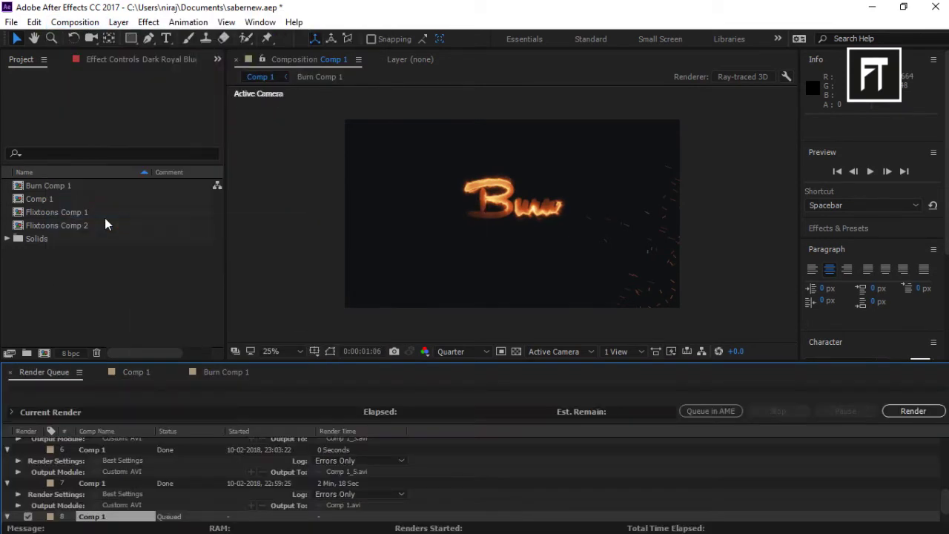
pyautogui.click(914, 413)
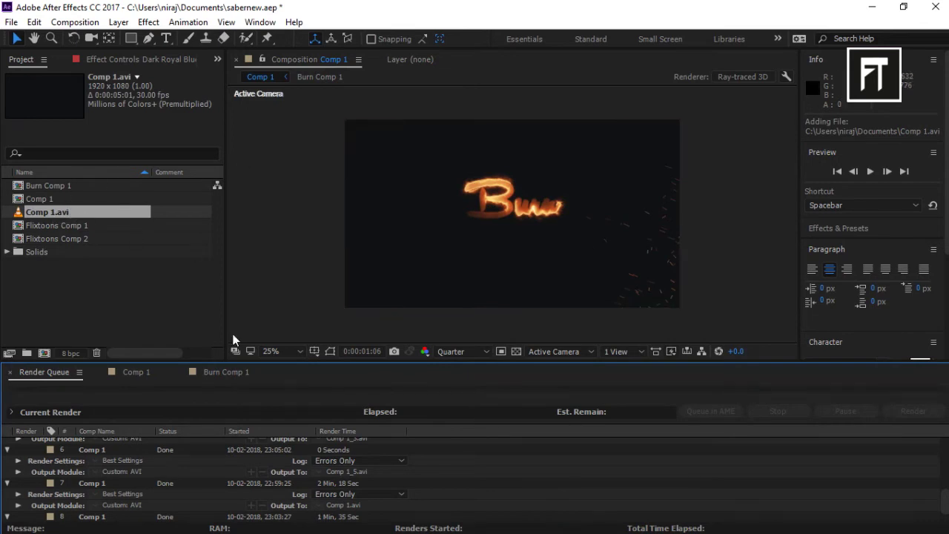
pyautogui.click(394, 528)
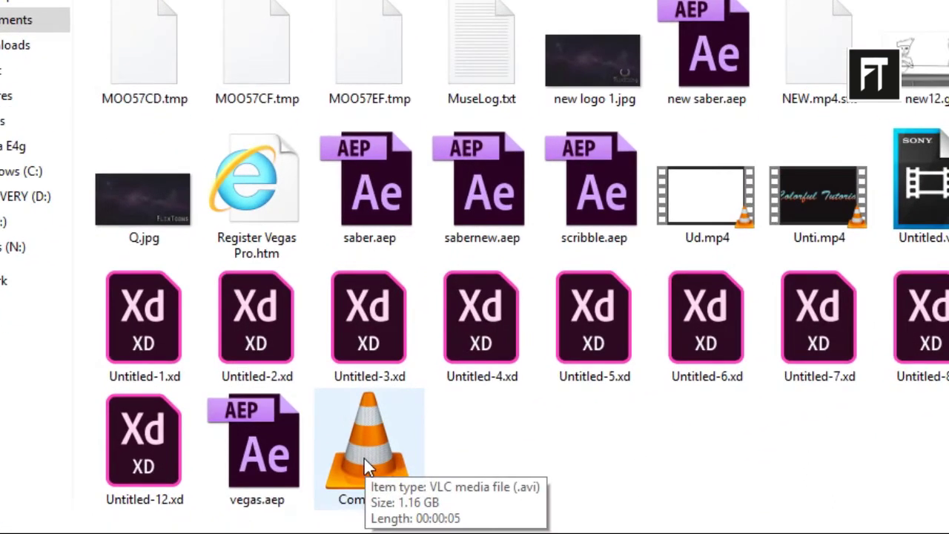
# - Confirm in Comp 1.avi's Properties that its size is 1.16 GB
pyautogui.click(364, 459)
pyautogui.rightClick(364, 458)
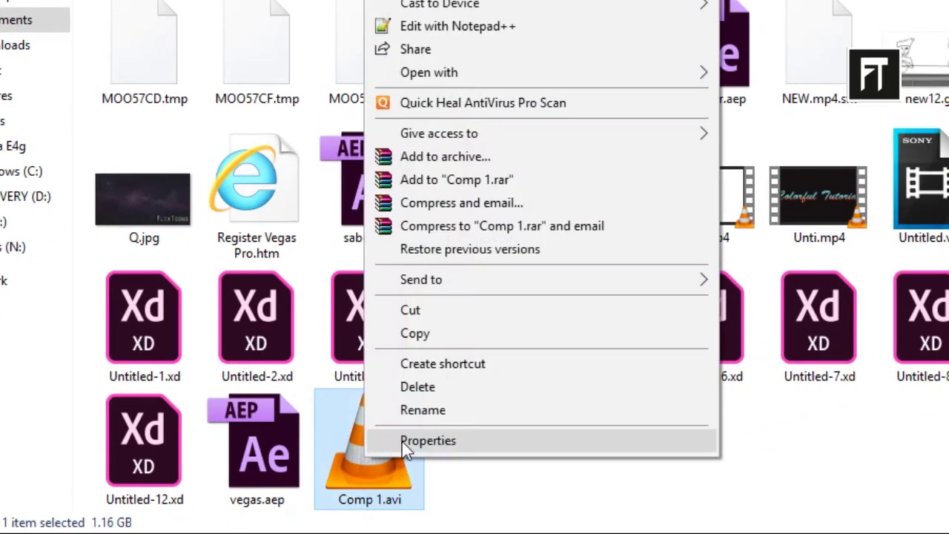
pyautogui.click(404, 440)
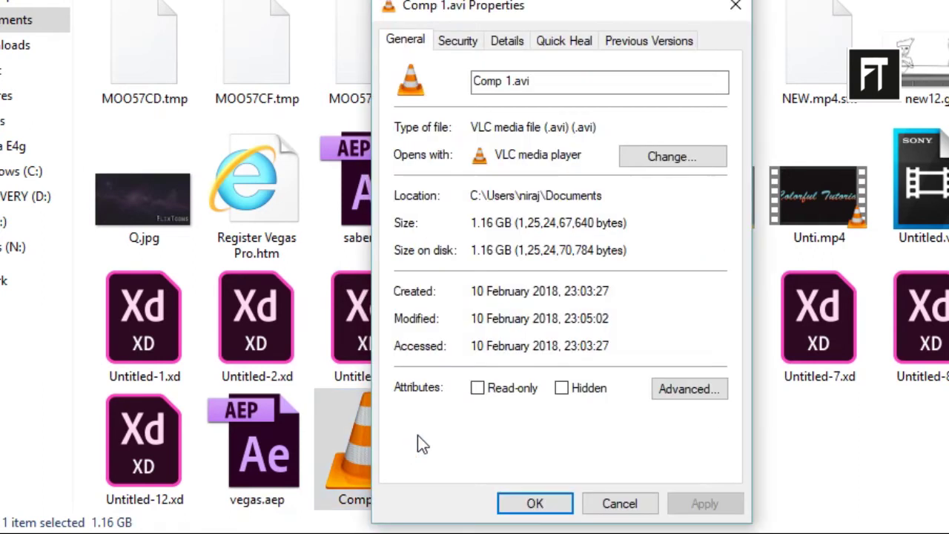
pyautogui.doubleClick(473, 224)
pyautogui.click(642, 230)
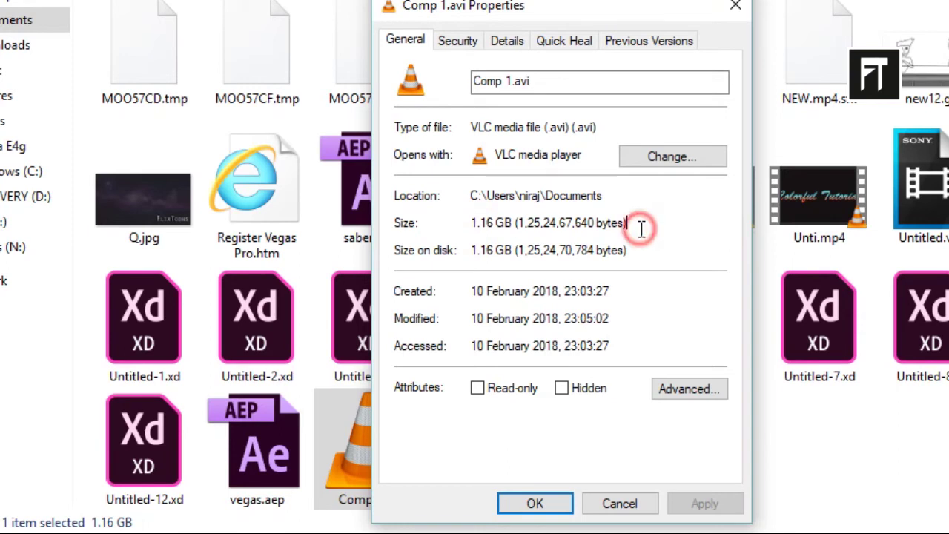
pyautogui.click(739, 7)
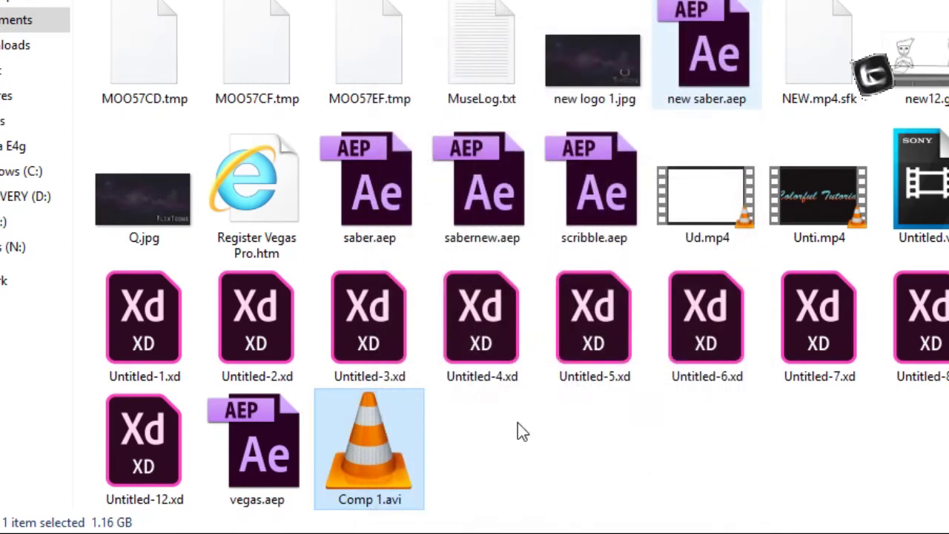
pyautogui.click(701, 520)
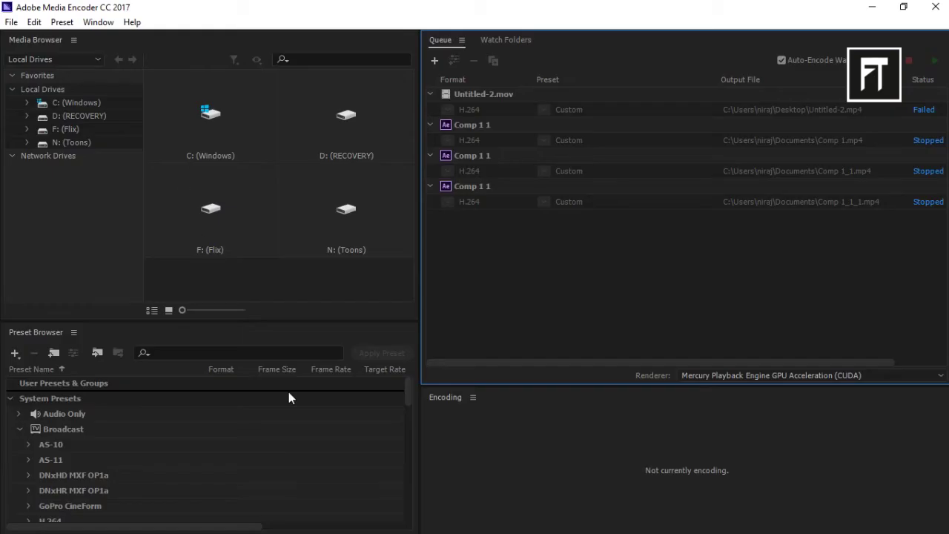
# - Queue Comp 1.avi in Media Encoder, encode it to a 7.39 MB Comp 1_2.mp4, and close the encoder
pyautogui.click(393, 527)
pyautogui.moveTo(312, 482)
pyautogui.mouseDown()
pyautogui.moveTo(504, 469)
pyautogui.moveTo(587, 288)
pyautogui.mouseUp()
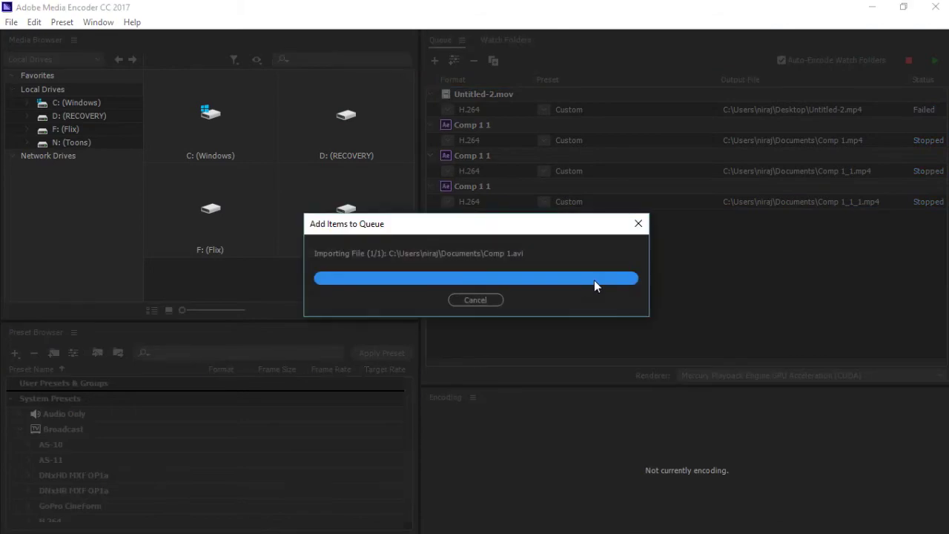
pyautogui.click(935, 60)
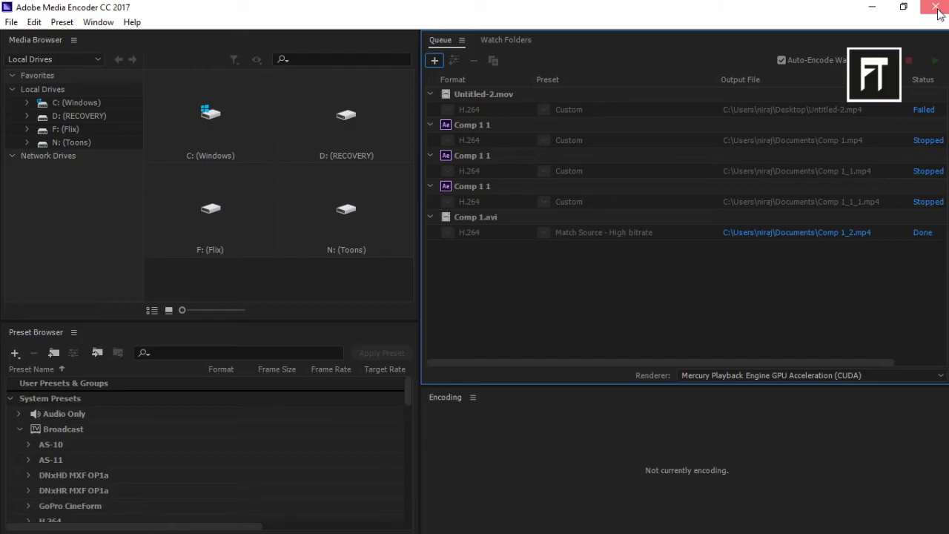
pyautogui.click(936, 9)
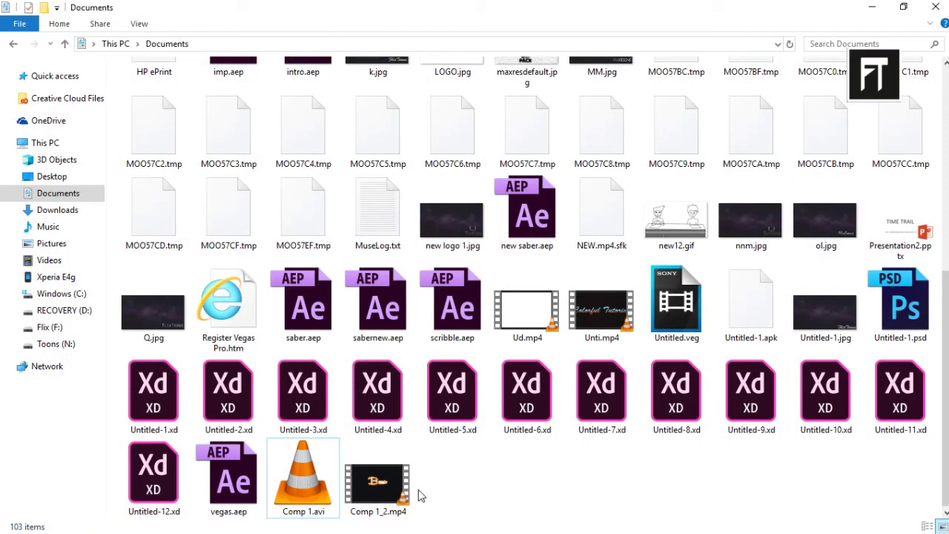
pyautogui.moveTo(604, 445)
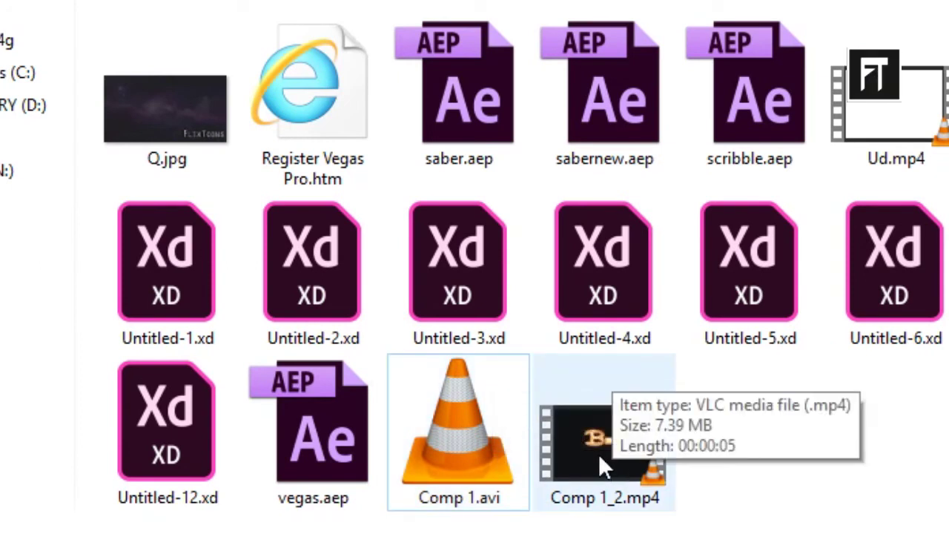
pyautogui.click(581, 445)
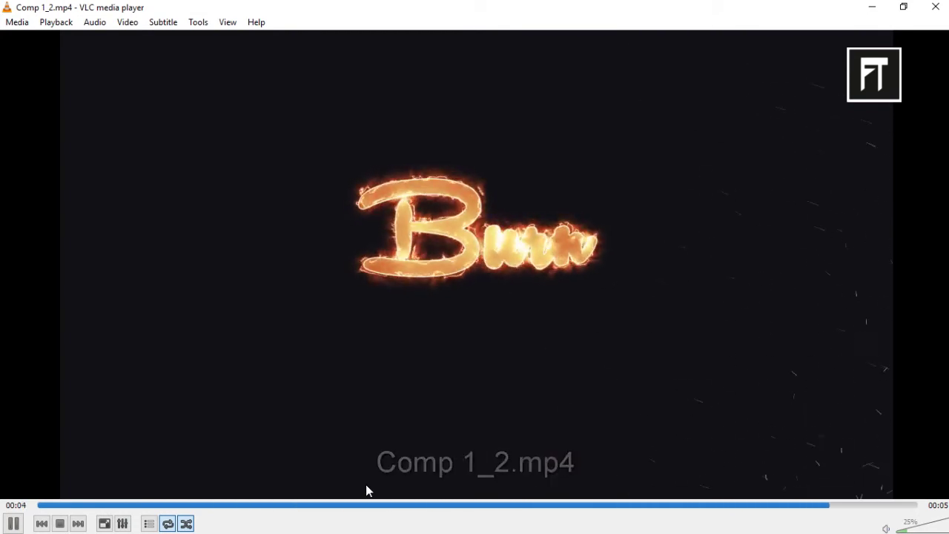
# - Pre-render Comp 1 again in After Effects and queue it in Media Encoder as Comp 1_3.mp4
pyautogui.hotkey('ctrl', 'q')
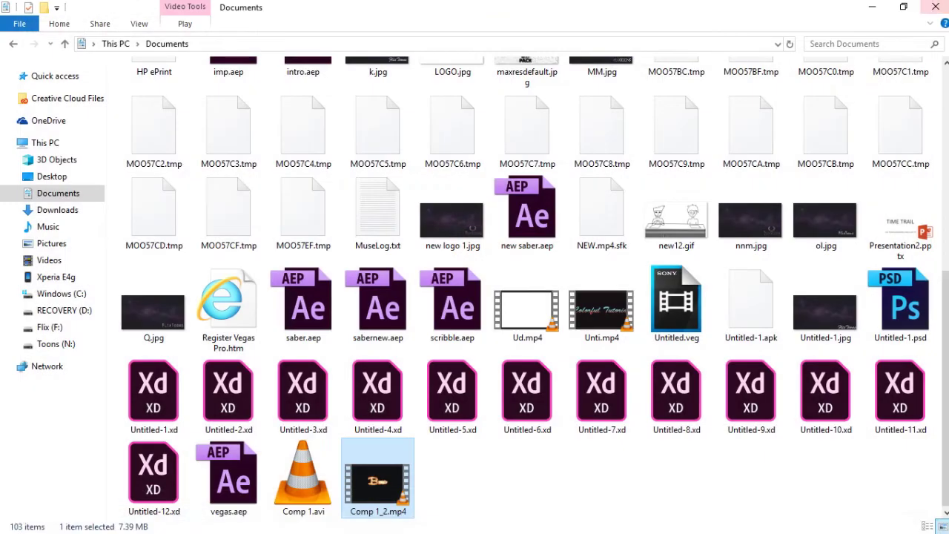
pyautogui.click(563, 521)
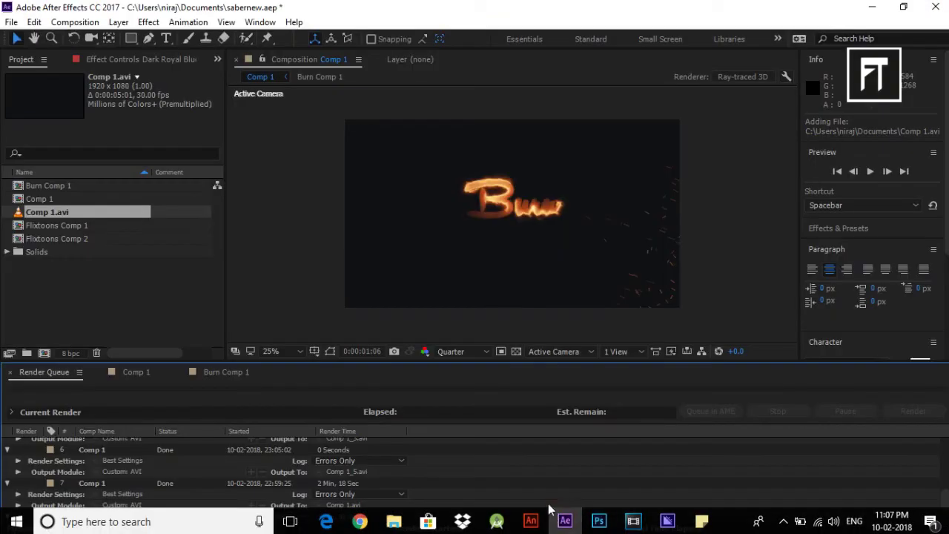
pyautogui.click(137, 371)
pyautogui.click(75, 23)
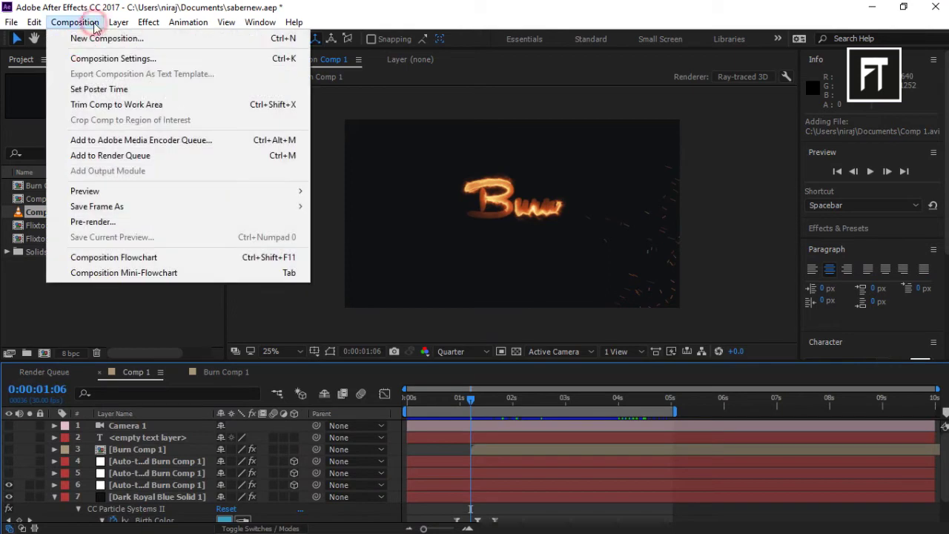
pyautogui.click(138, 222)
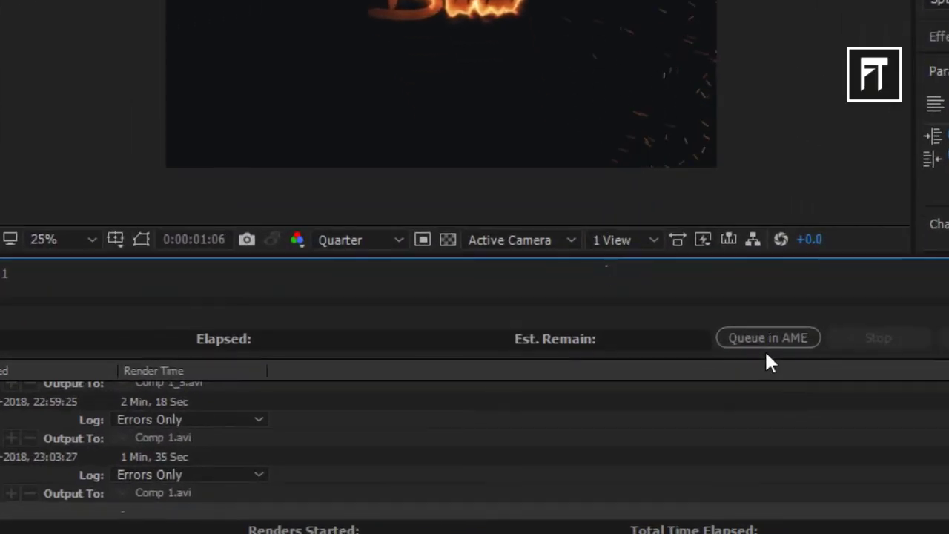
pyautogui.click(768, 338)
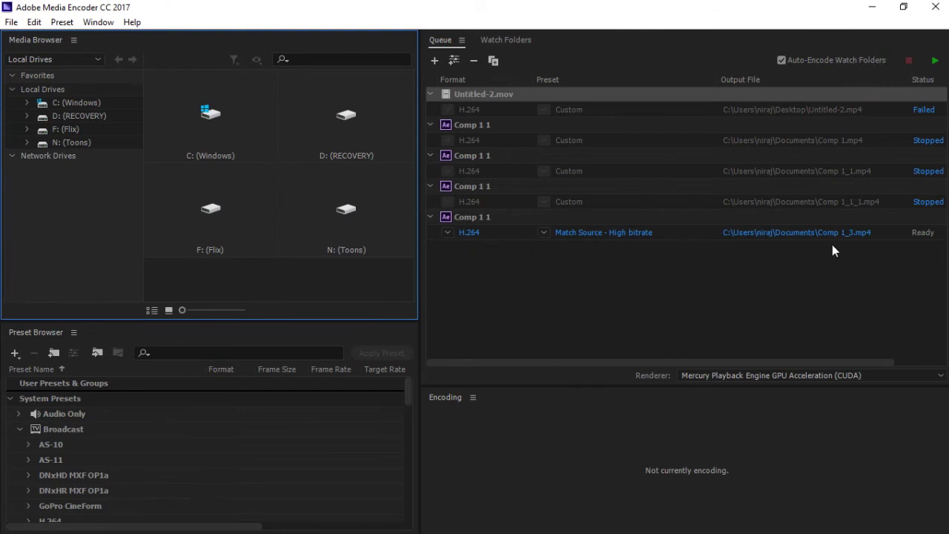
# - Run the Media Encoder queue until Comp 1_3.mp4 finishes encoding and shows Done
pyautogui.click(936, 60)
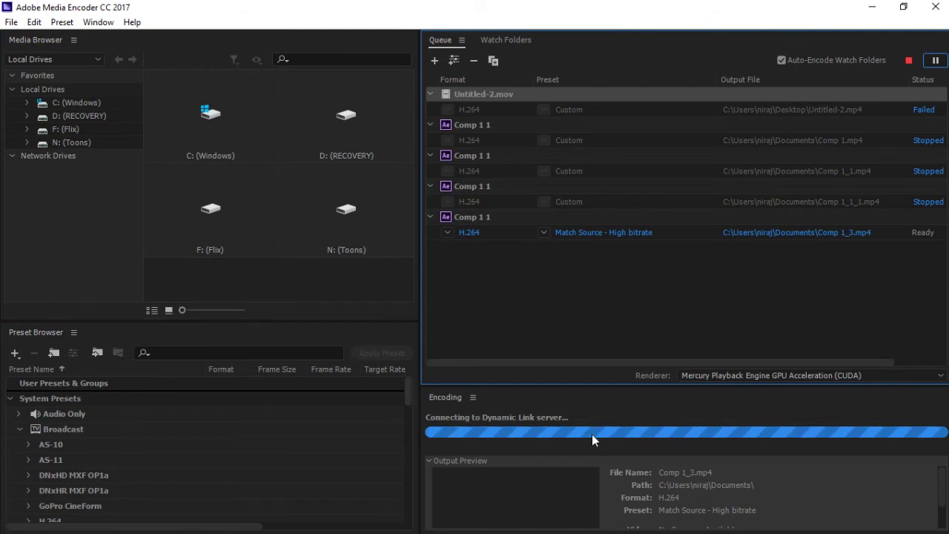
pyautogui.scroll(-1, 645, 479)
pyautogui.scroll(-1, 647, 480)
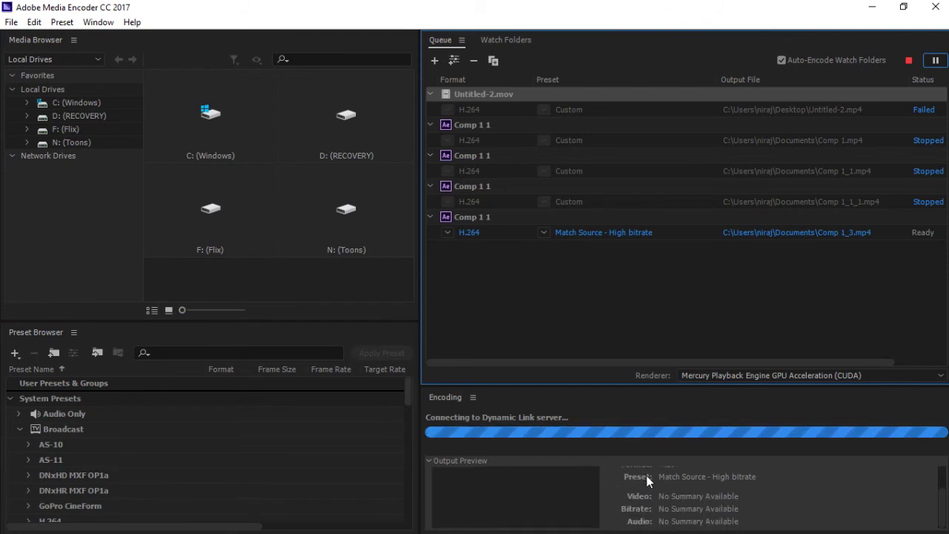
pyautogui.scroll(1, 647, 480)
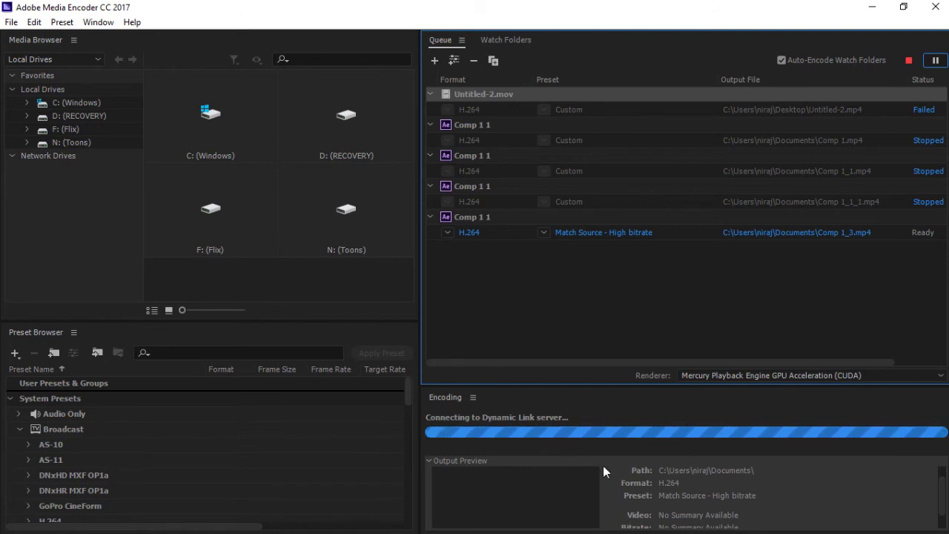
pyautogui.scroll(-1, 673, 487)
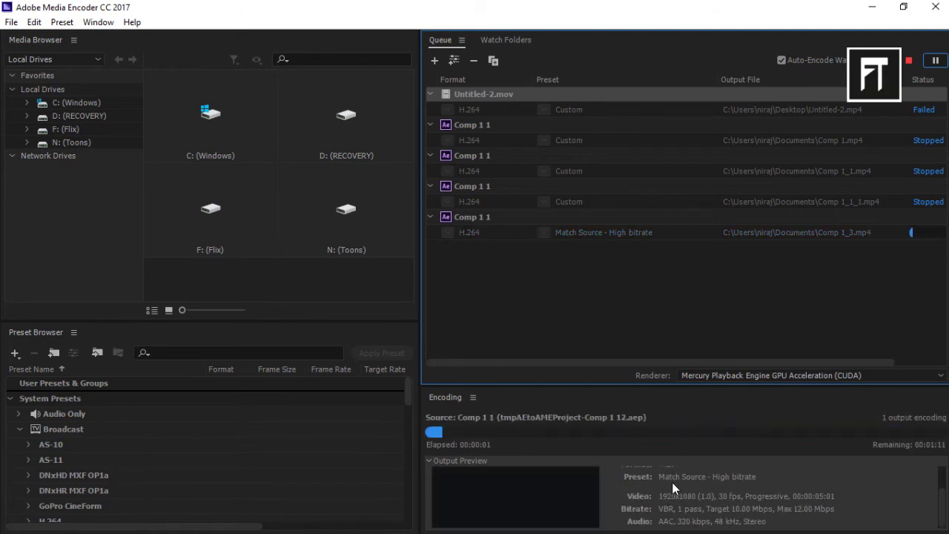
pyautogui.scroll(1, 673, 487)
pyautogui.scroll(1, 674, 491)
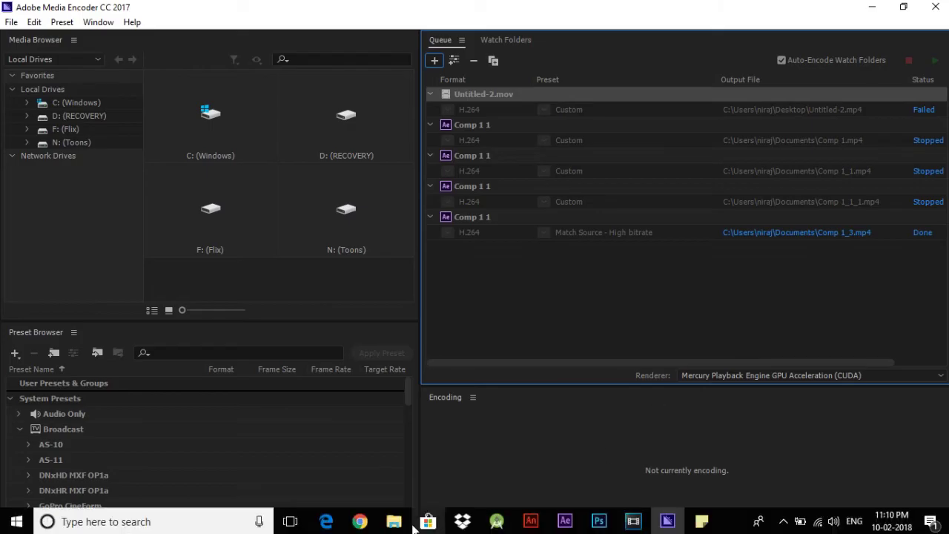
pyautogui.click(393, 521)
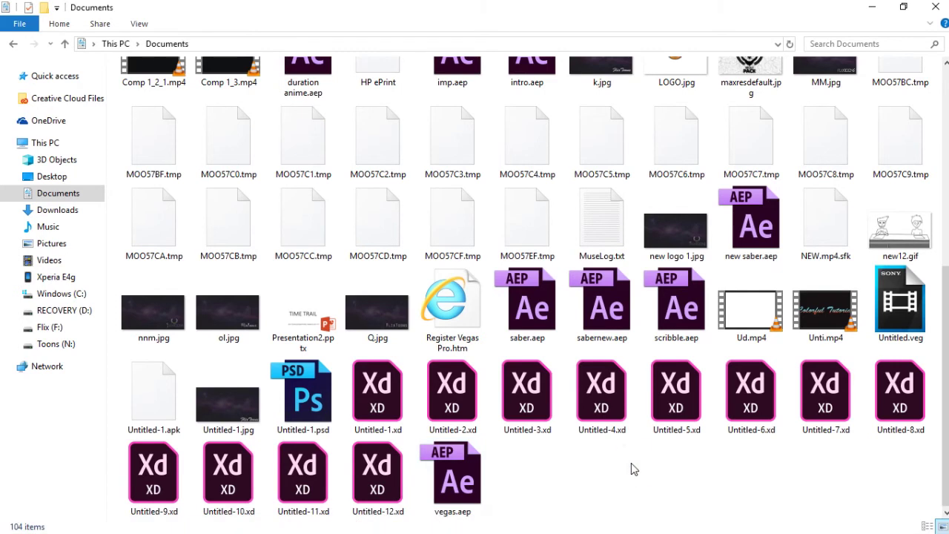
# - Select Comp 1_3.mp4 in Documents to verify it is 7.39 MB
pyautogui.scroll(5, 631, 462)
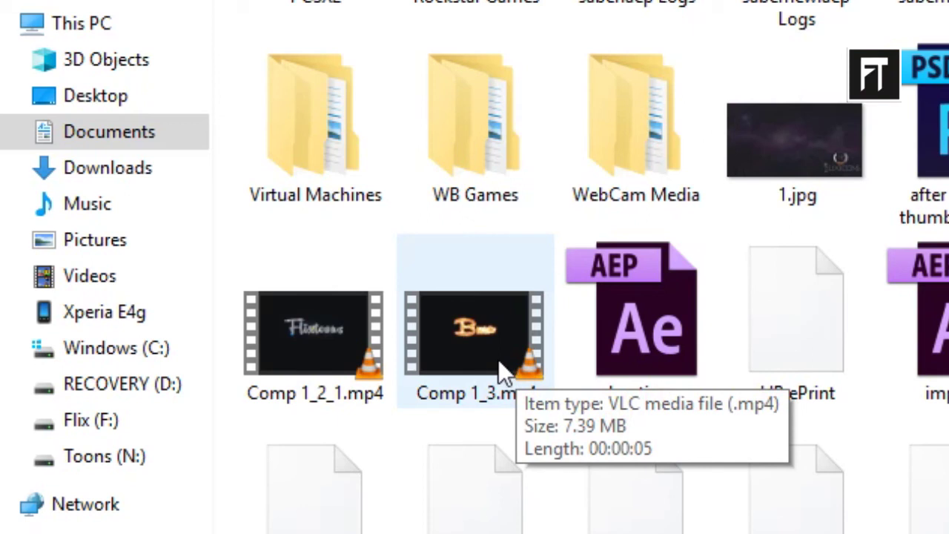
pyautogui.click(502, 371)
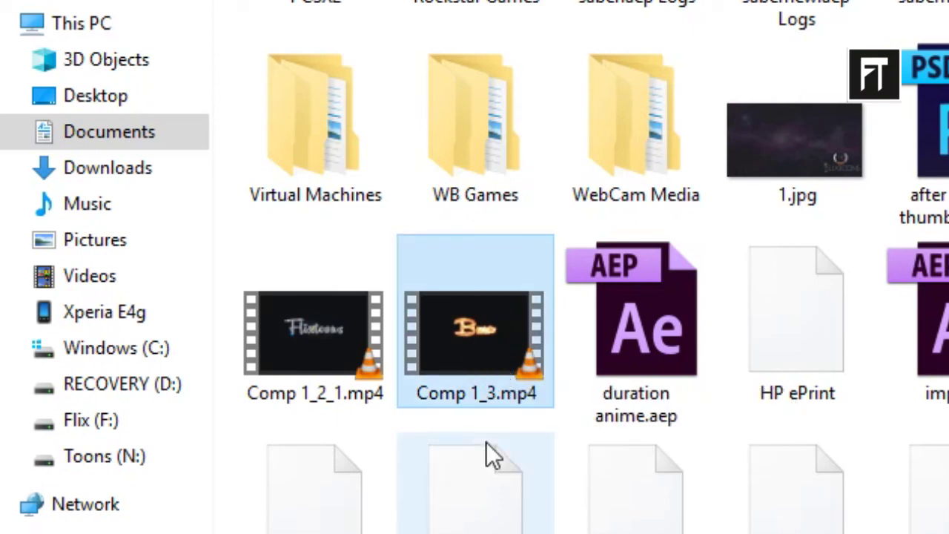